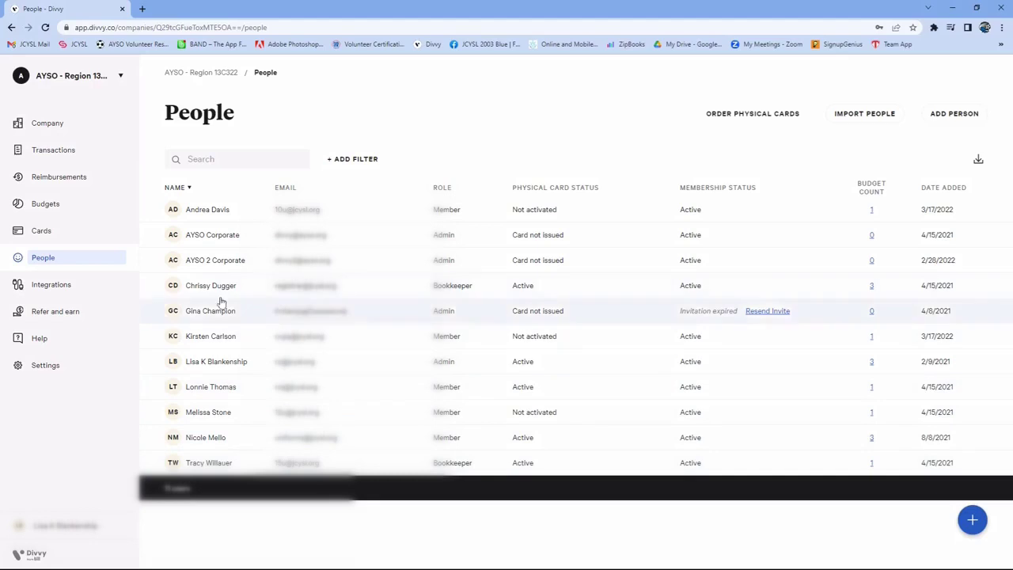
Open the MY2022 Core budget and show only the vendor cards in its spend limits
click(58, 212)
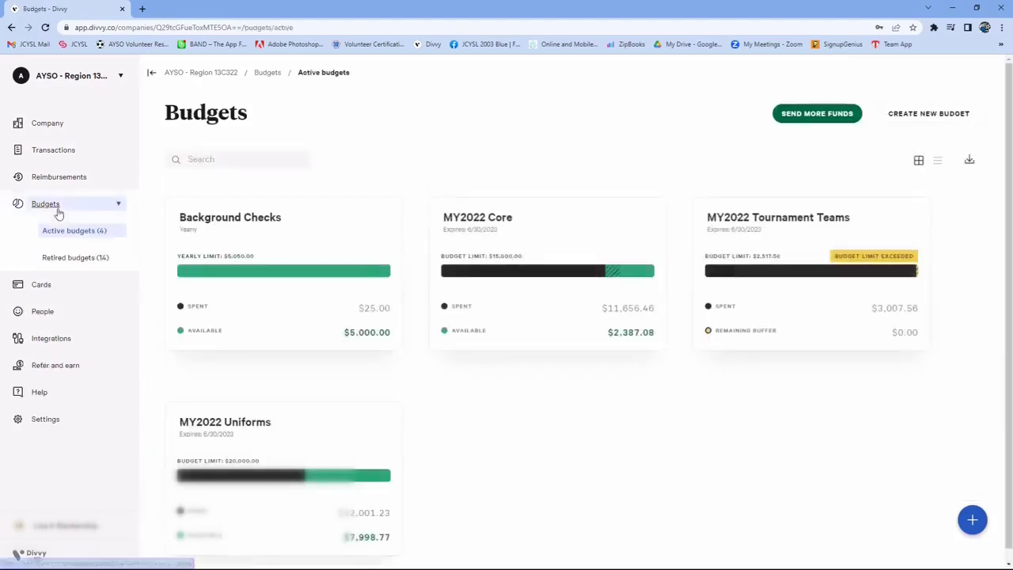
click(485, 228)
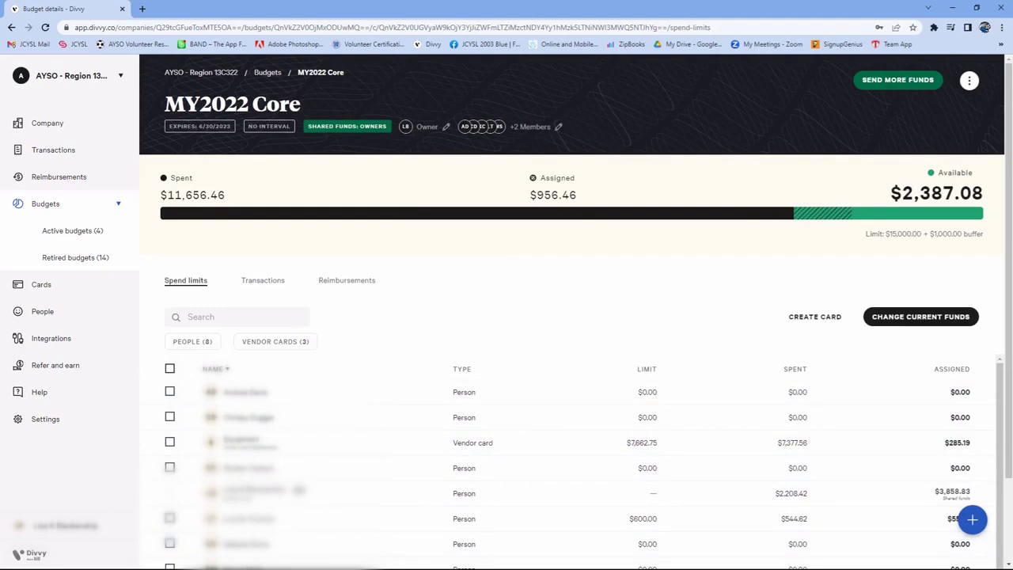
click(279, 342)
click(279, 343)
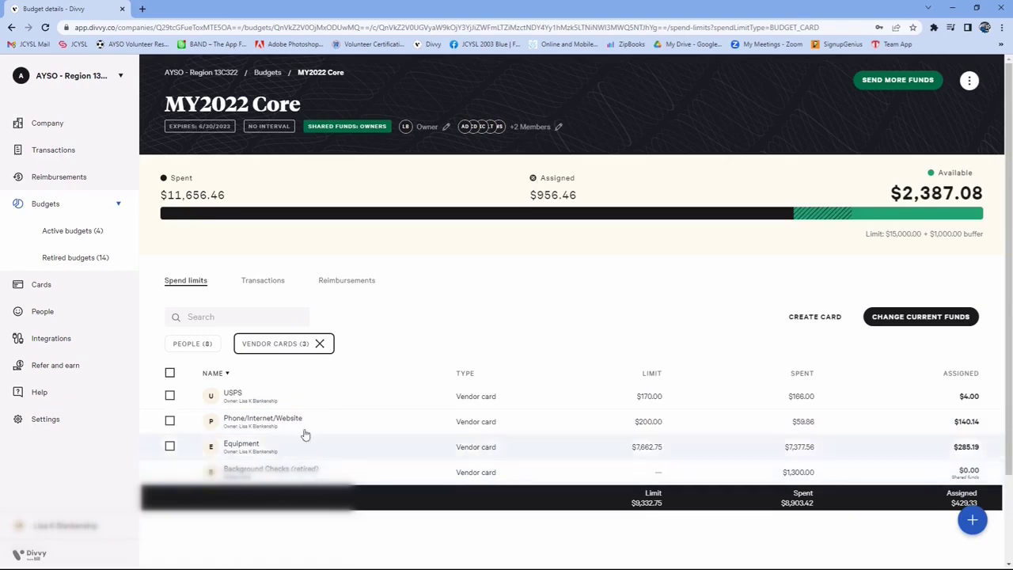
Look over the cards in the wallet and the list of all company cards
click(42, 286)
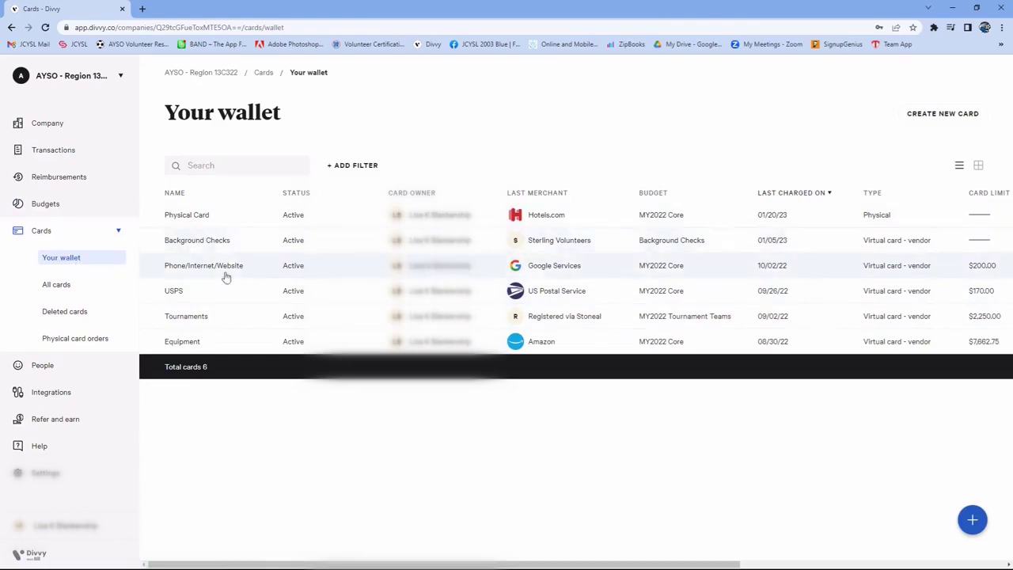
click(68, 289)
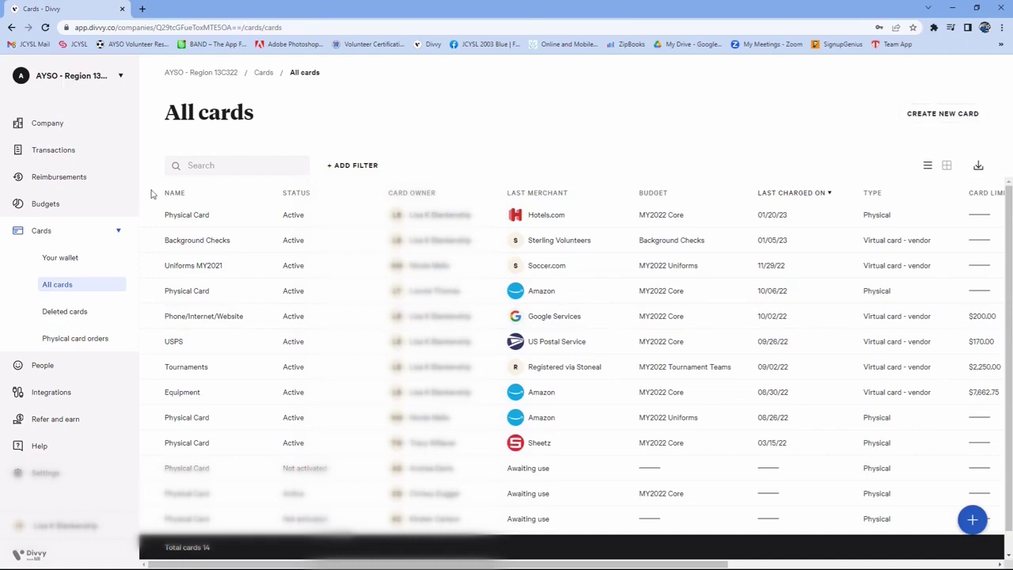
Start creating a new card from the MY2022 Core budget and name it Test
click(63, 204)
click(509, 242)
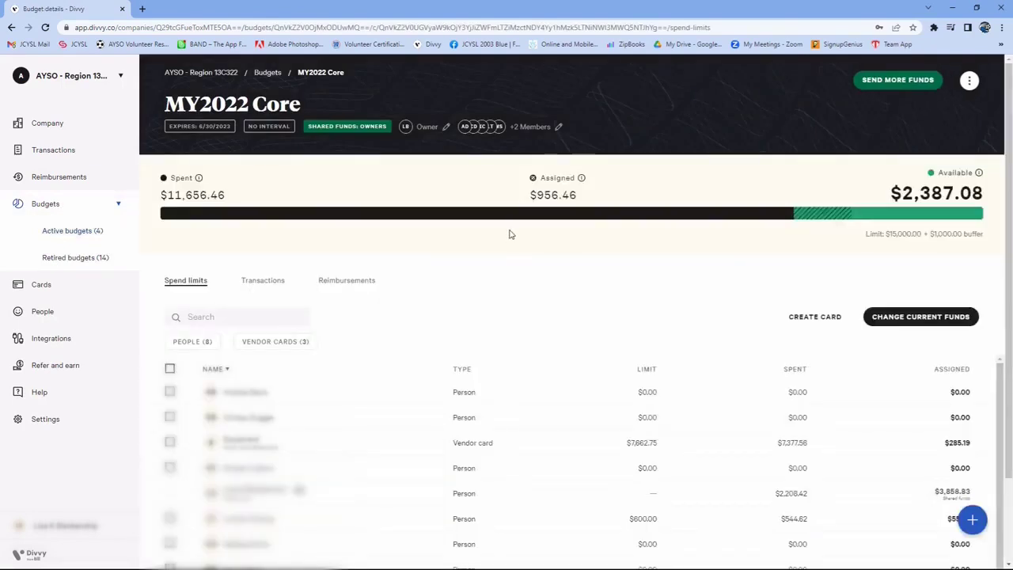
click(821, 319)
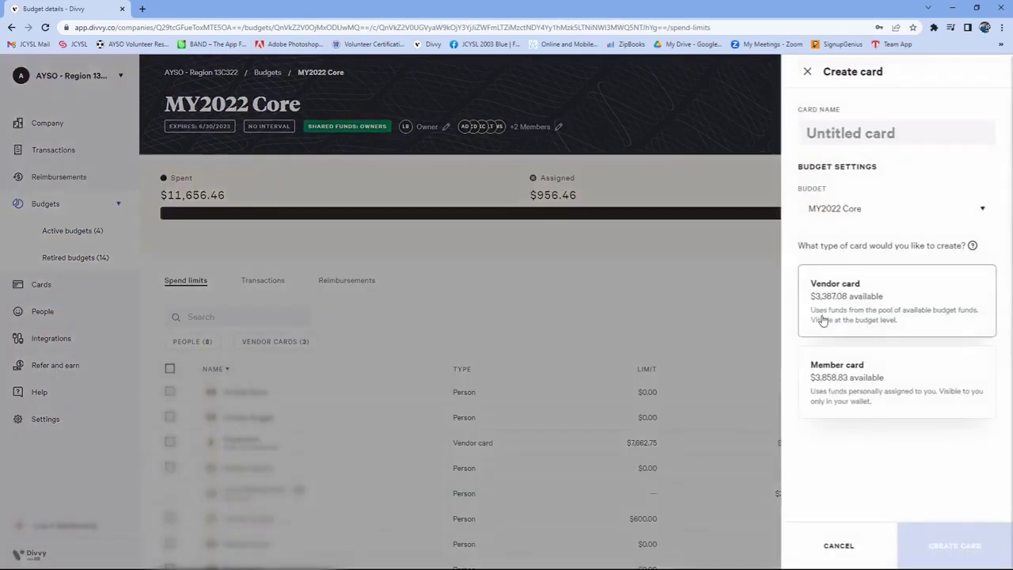
click(828, 136)
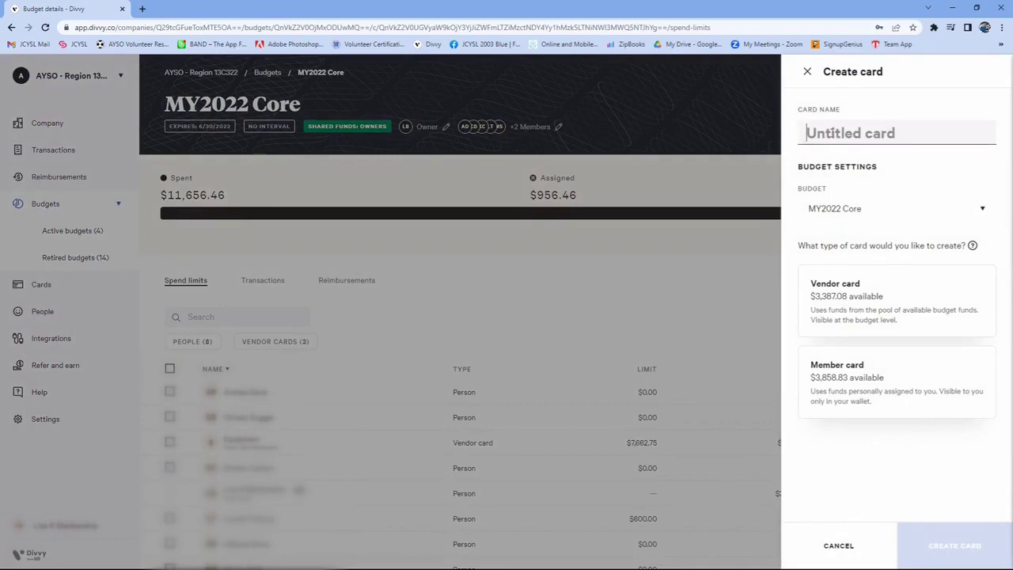
text(T)
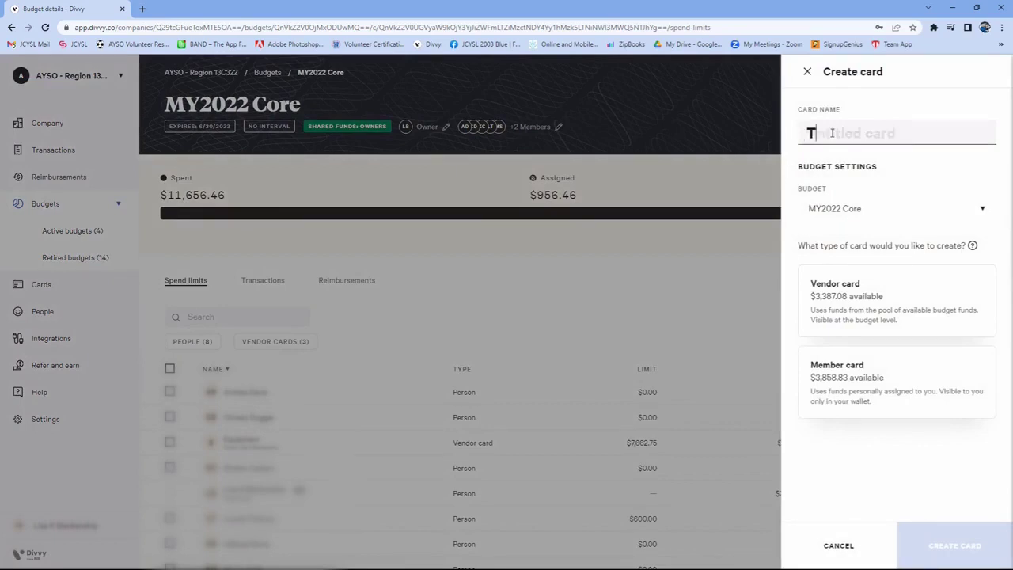
text(est)
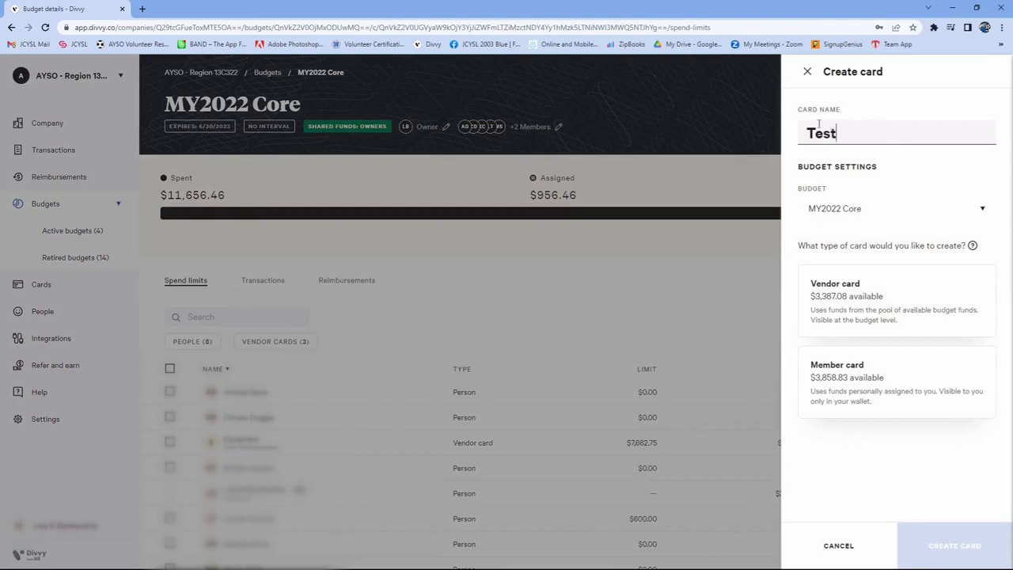
Review which budgets are available for the card, keeping MY2022 Core selected
click(982, 210)
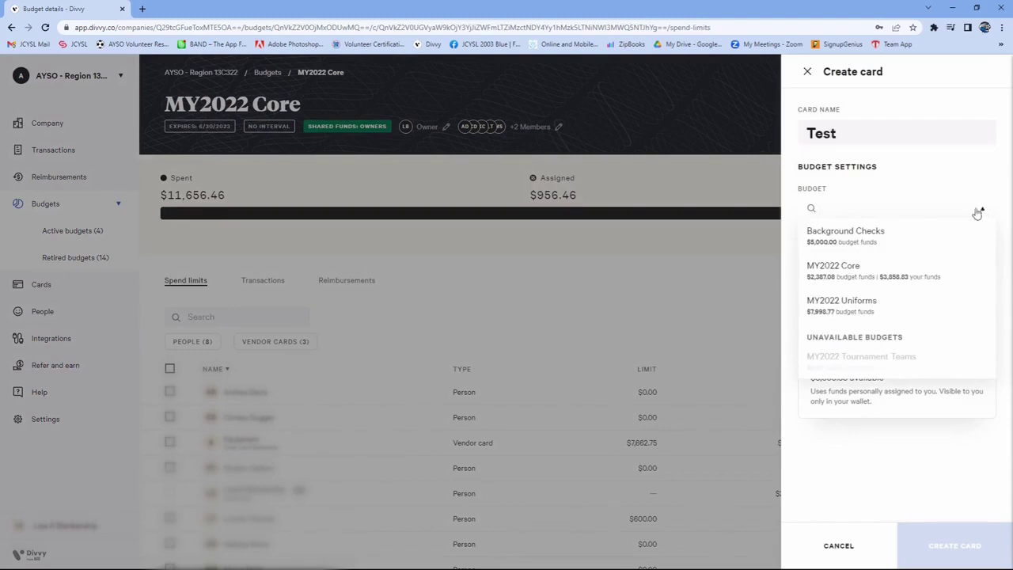
click(963, 178)
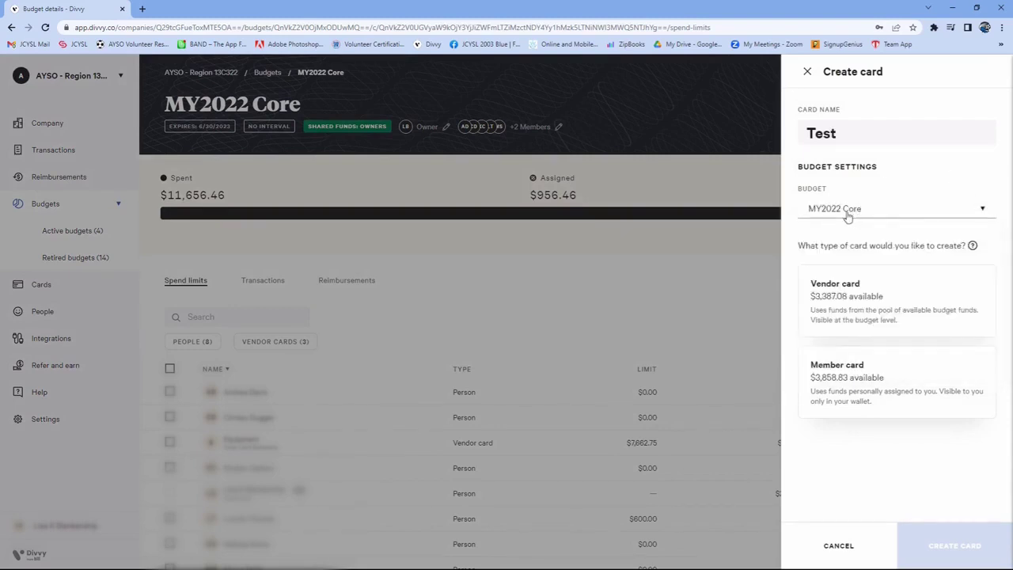
click(983, 211)
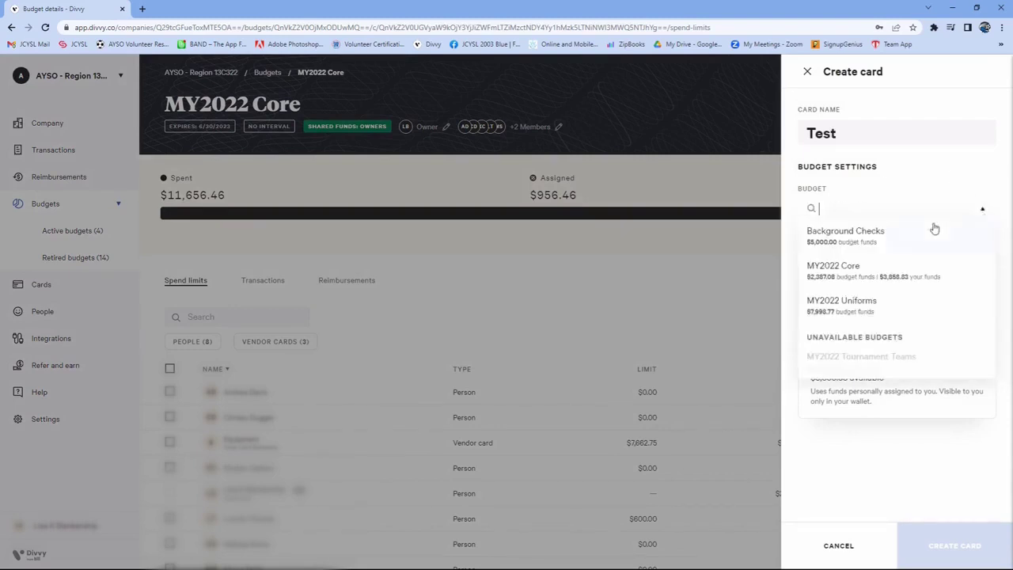
click(903, 186)
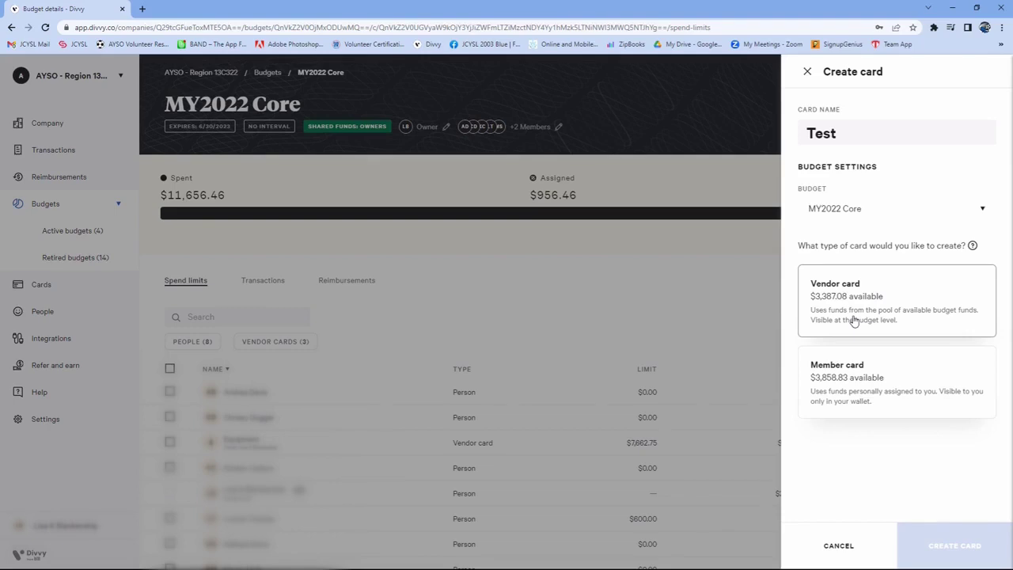
View the member card options, but choose the vendor card type and set its limit to $1,000.00
click(889, 384)
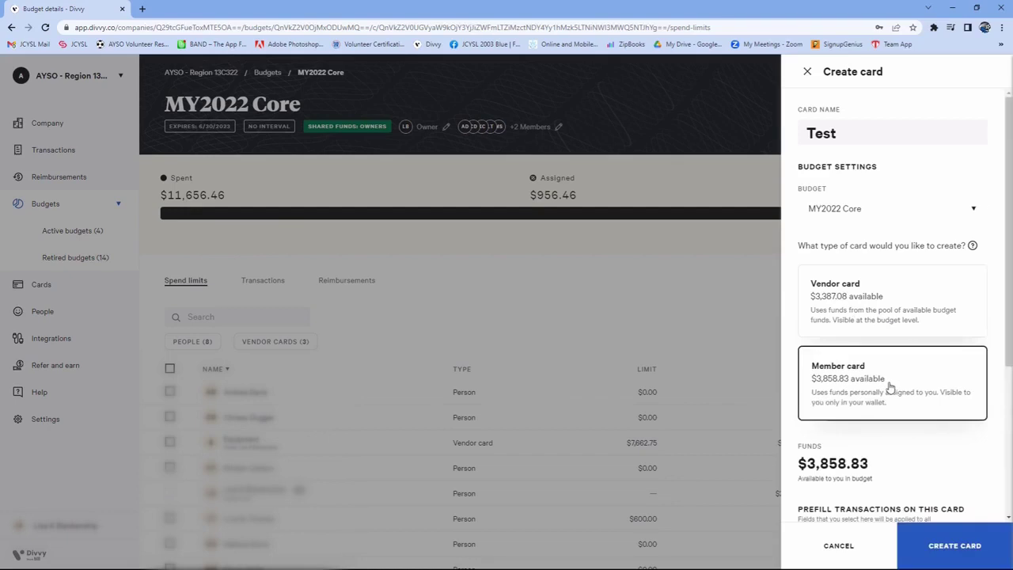
scroll(854, 427, down, 3)
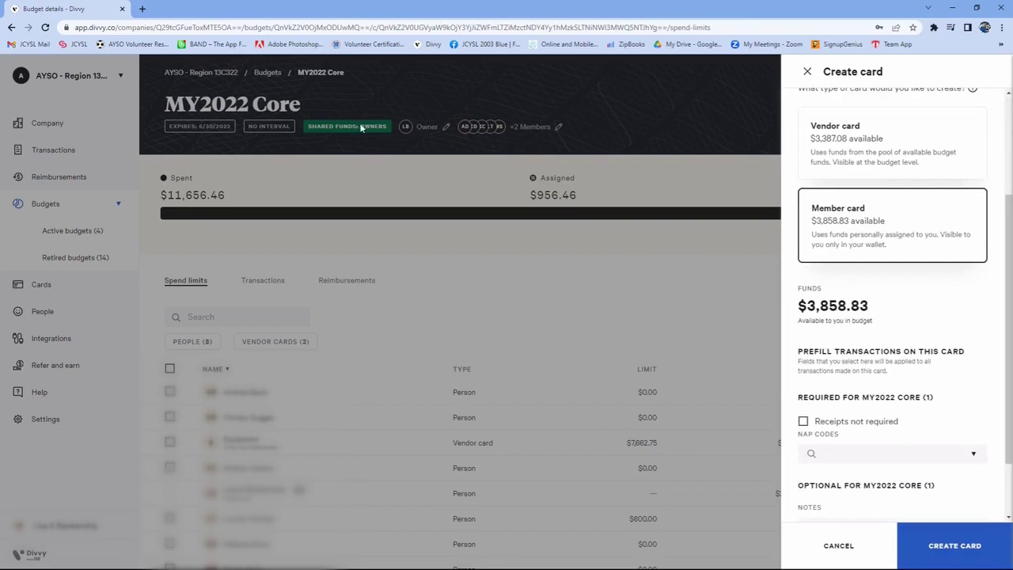
click(891, 152)
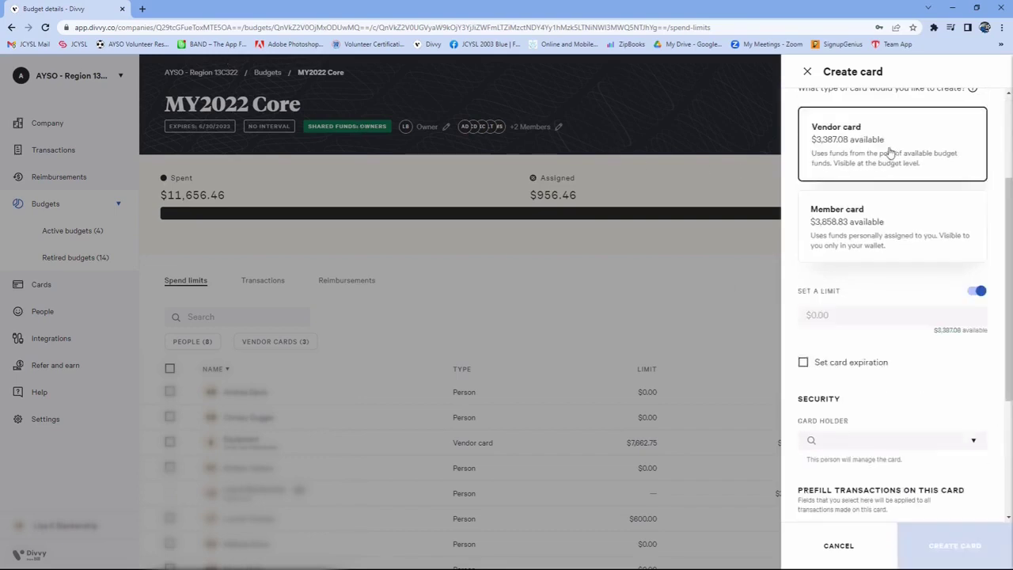
click(830, 325)
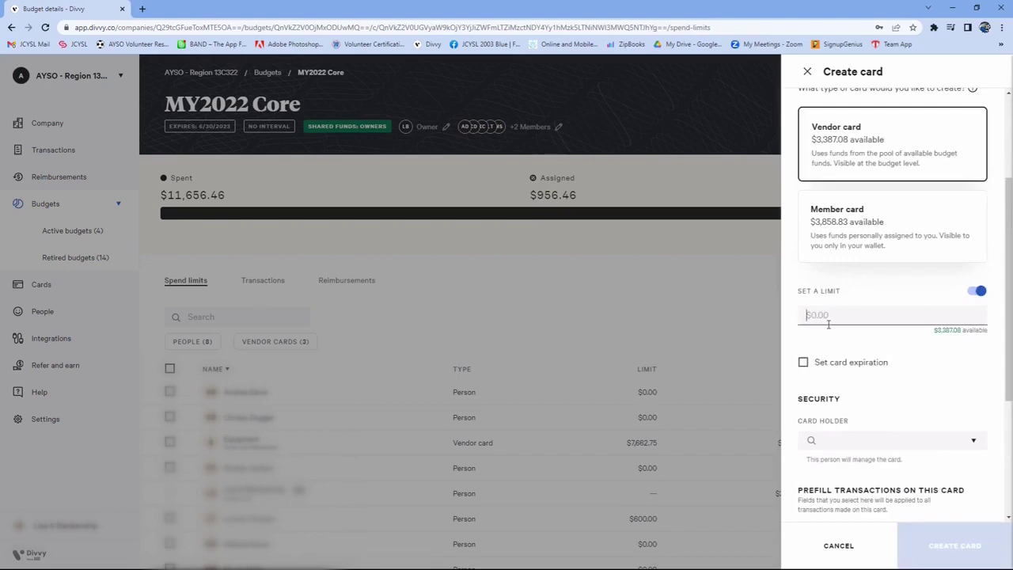
text(1000)
Assign the bookkeeper from the budget members as the card holder who manages the Test card
click(976, 443)
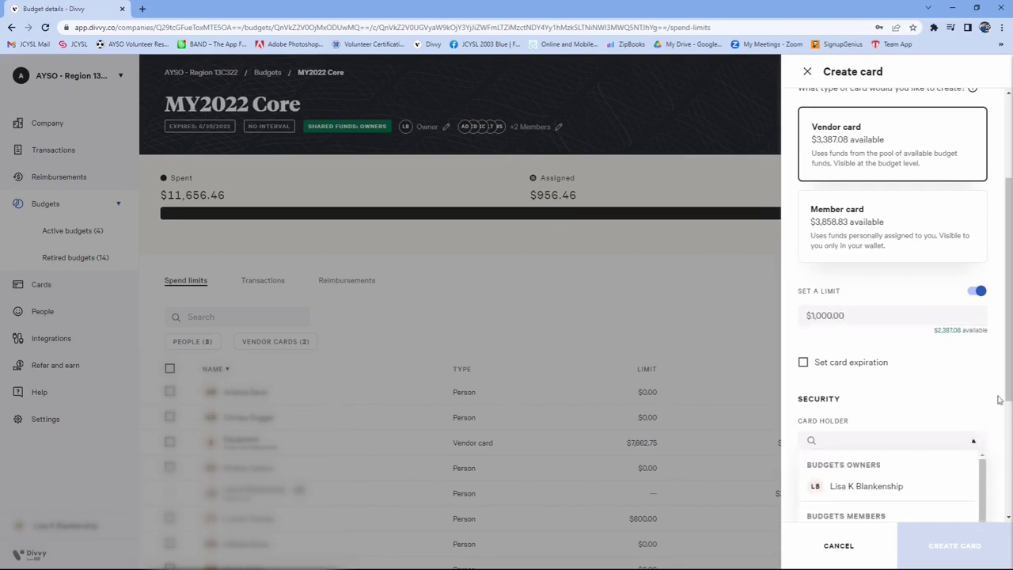
scroll(1007, 387, down, 2)
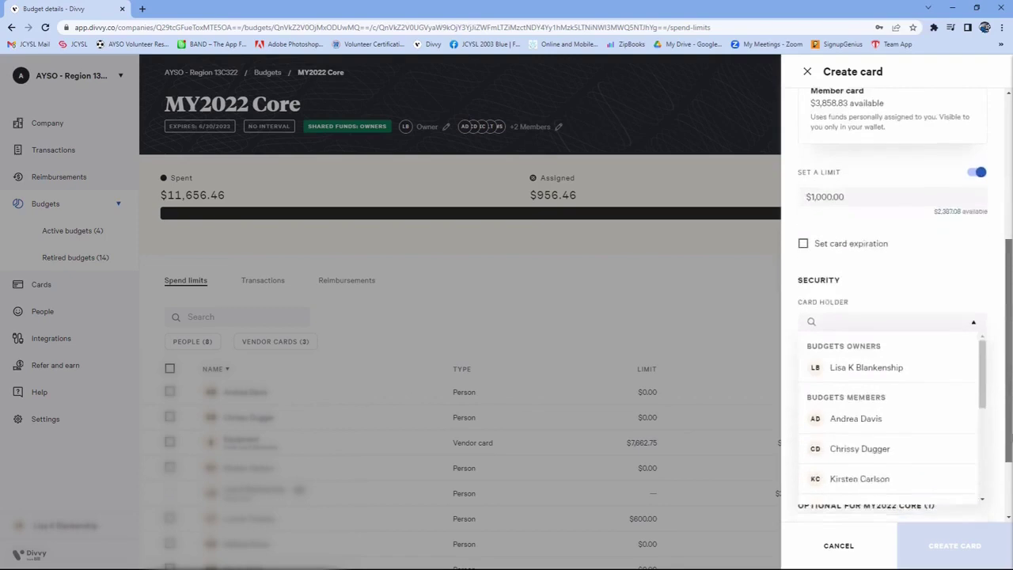
drag(1012, 430, 1012, 459)
click(973, 275)
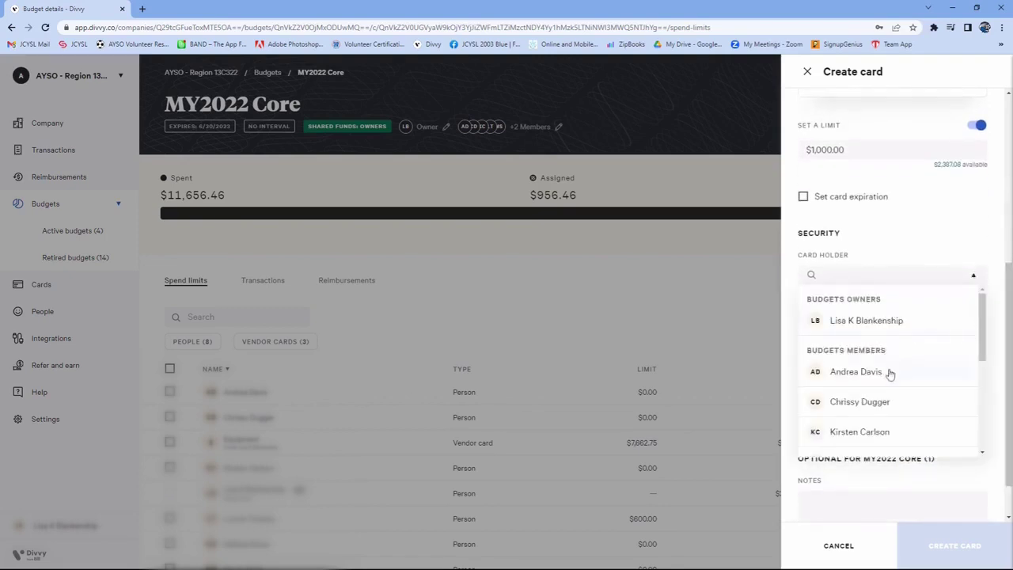
click(907, 405)
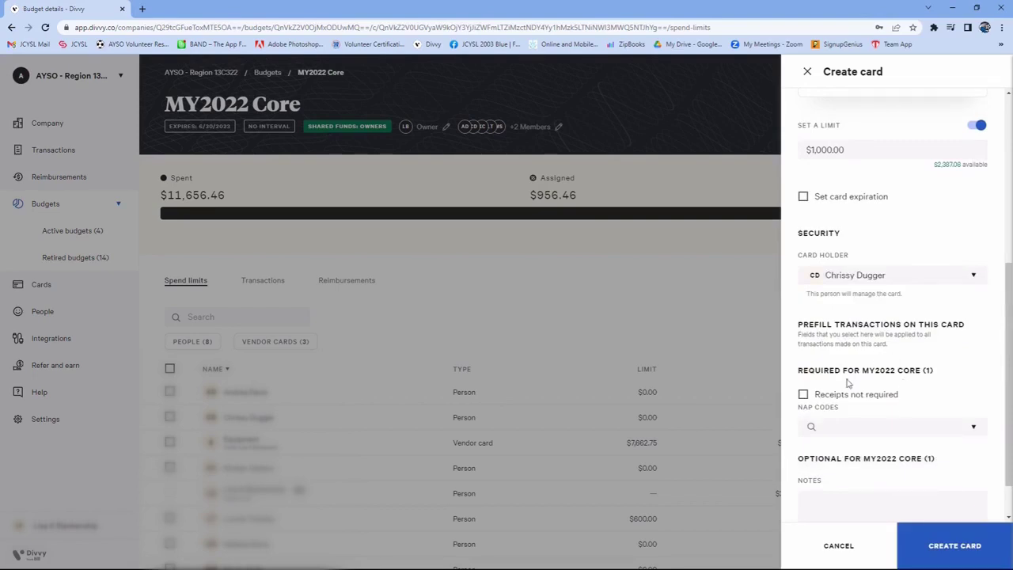
Set the NAP code to the Volunteer Membership Program option and create the card with the notes left empty
click(892, 431)
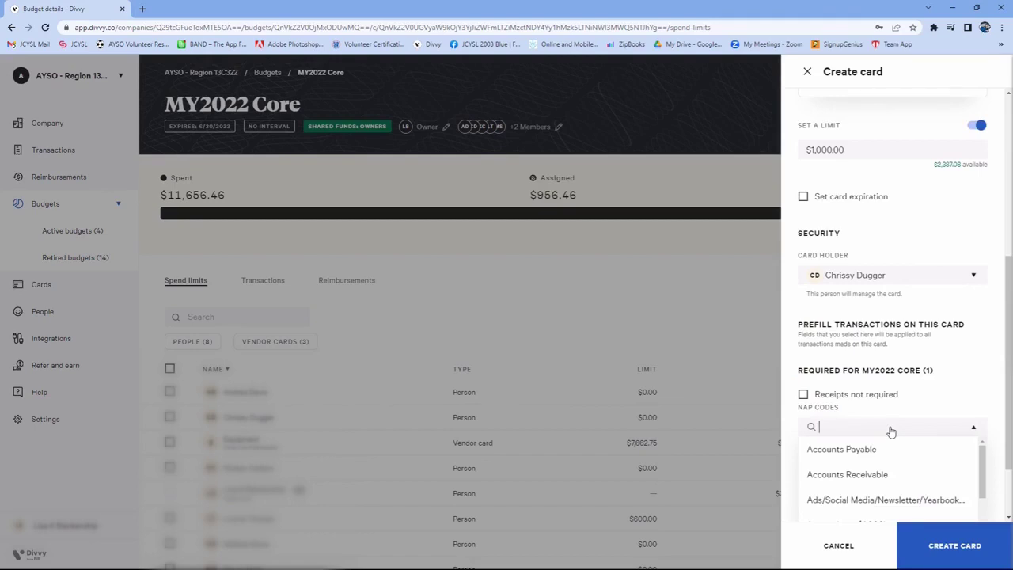
text(Vol)
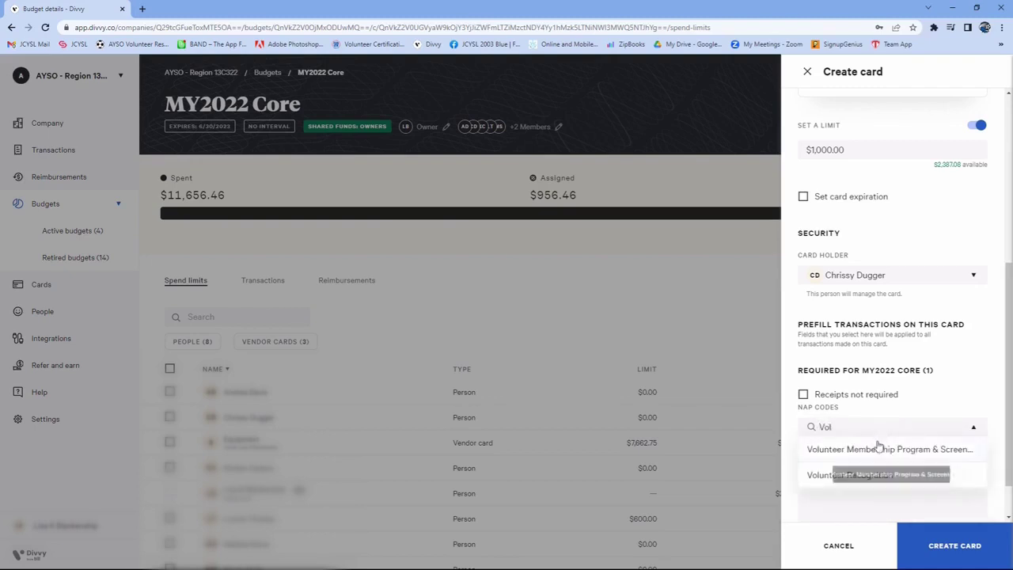
click(874, 449)
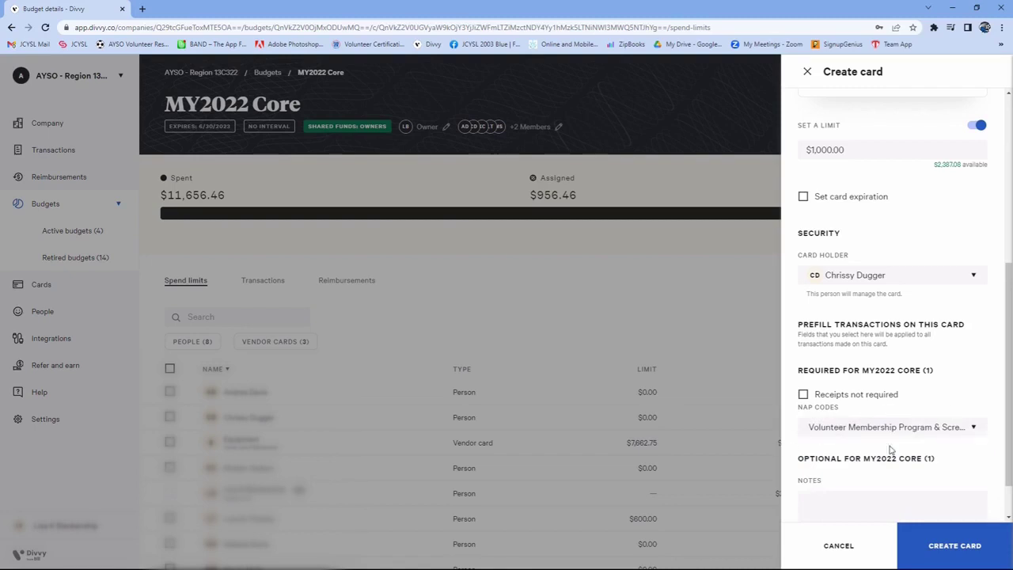
scroll(893, 472, down, 2)
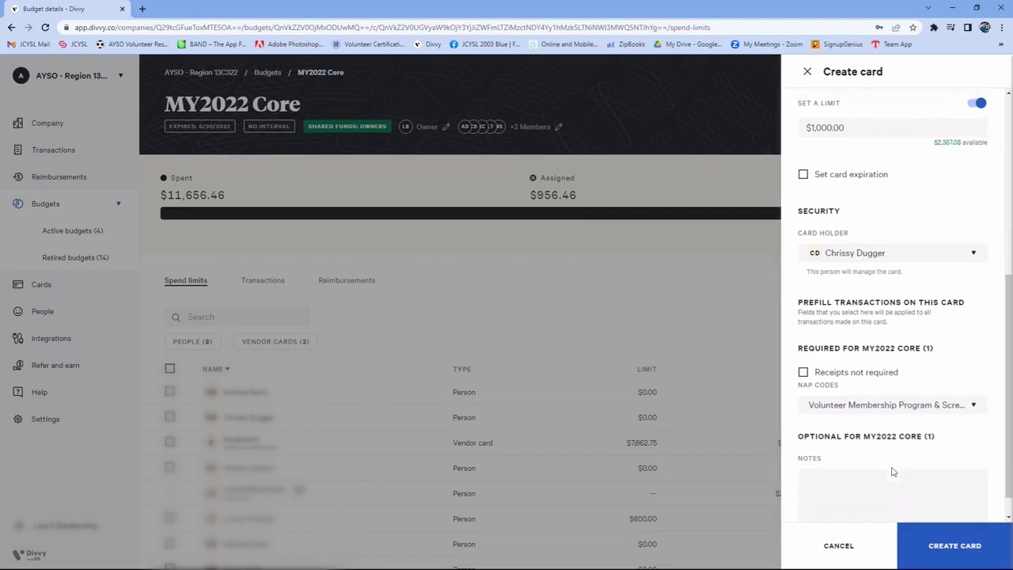
click(893, 472)
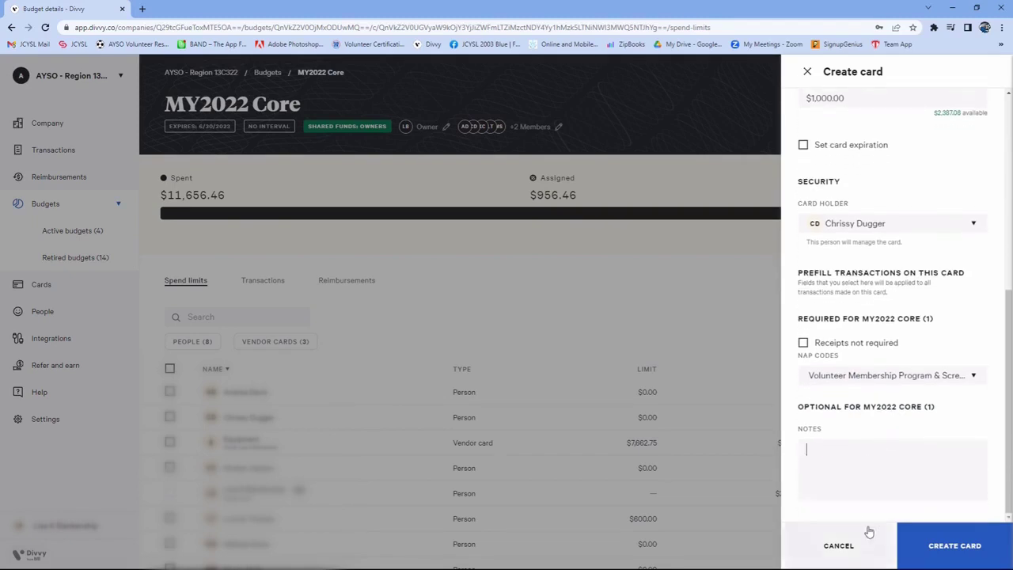
click(966, 550)
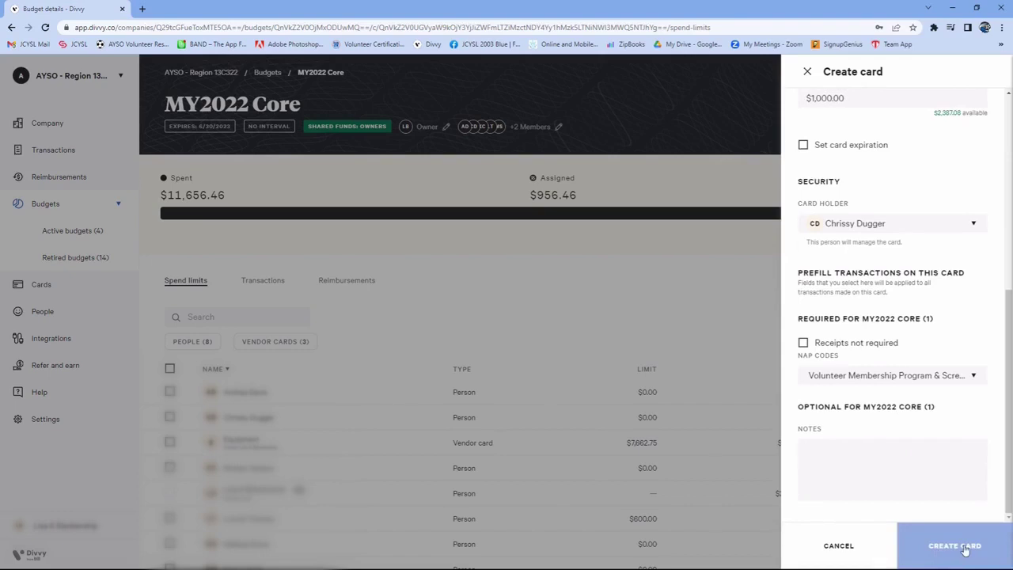
Return to the MY2022 Core budget and look through its spend limits for the new Test vendor card
click(650, 265)
scroll(972, 520, down, 1)
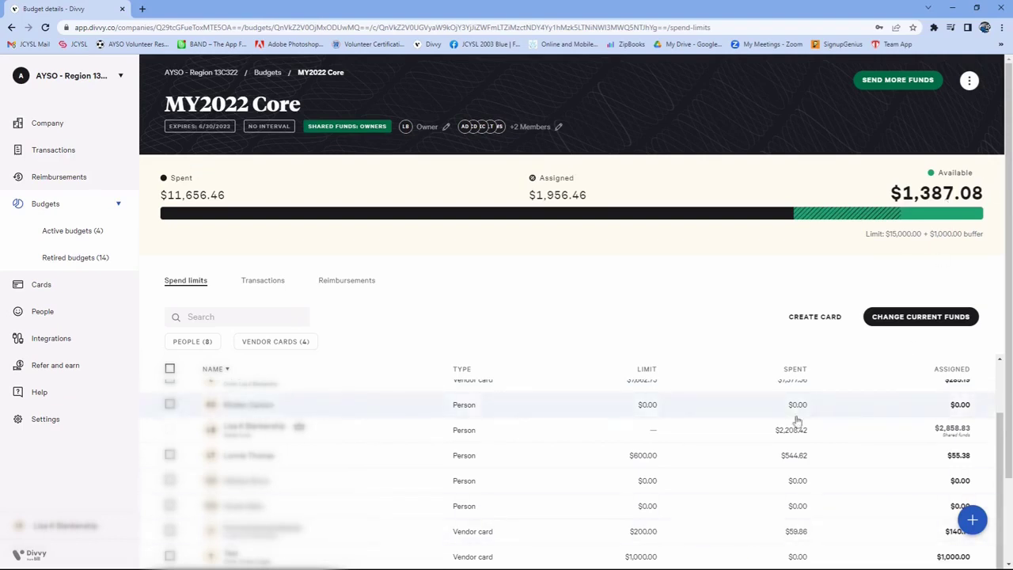
scroll(601, 400, up, 2)
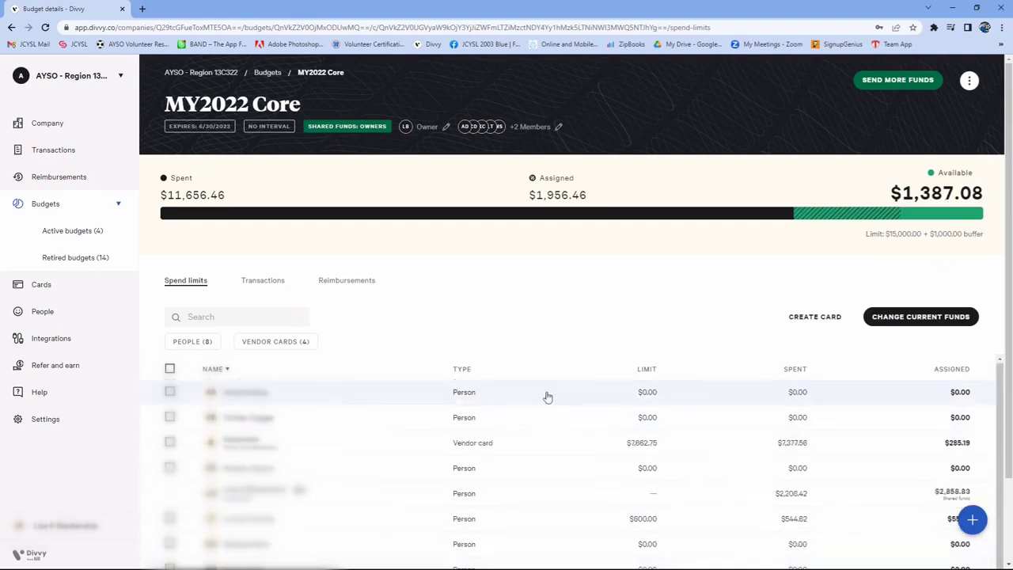
Filter the list of all cards by the card type Virtual card - vendor
click(38, 284)
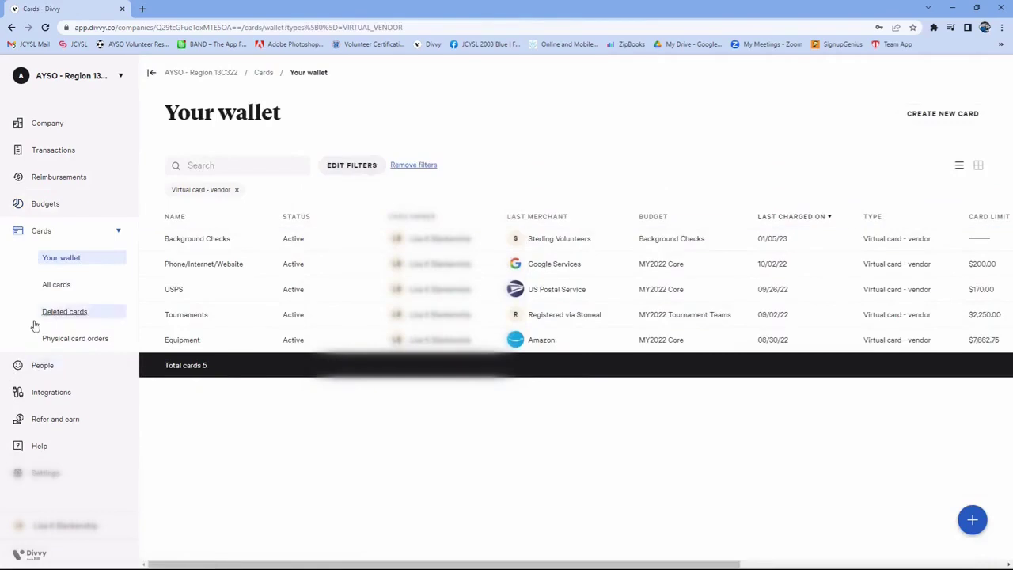
click(55, 287)
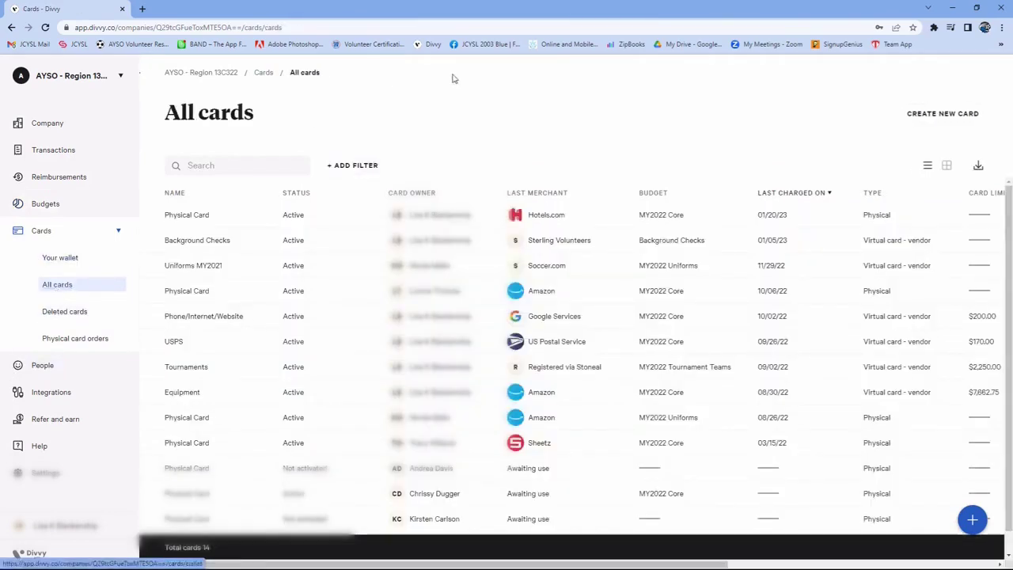
click(356, 165)
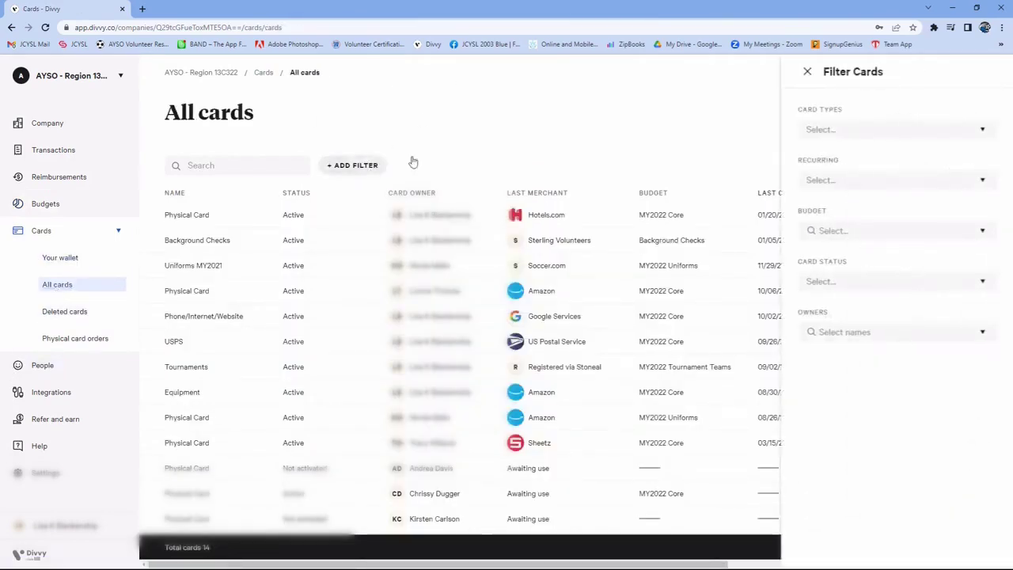
click(845, 129)
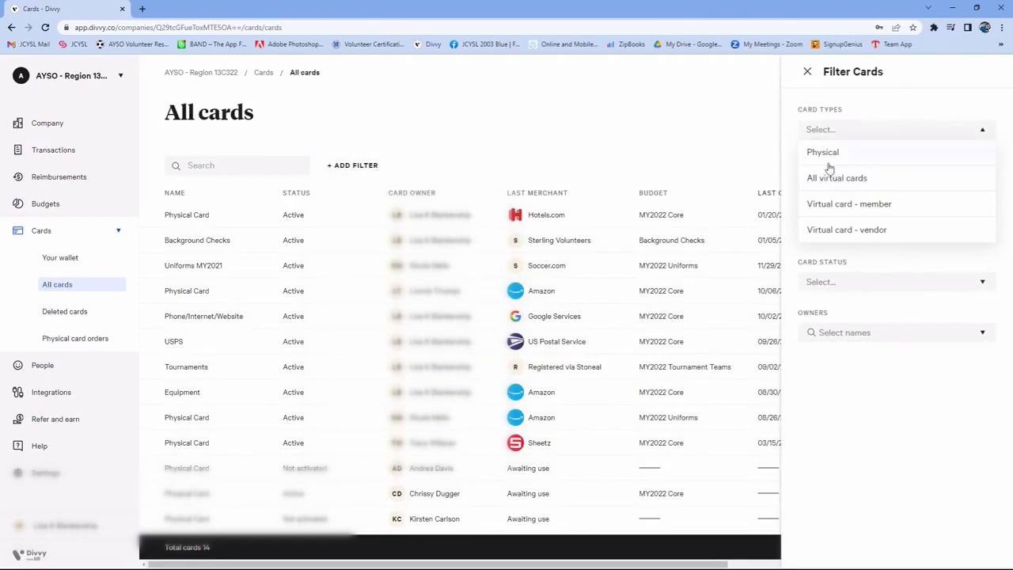
click(844, 229)
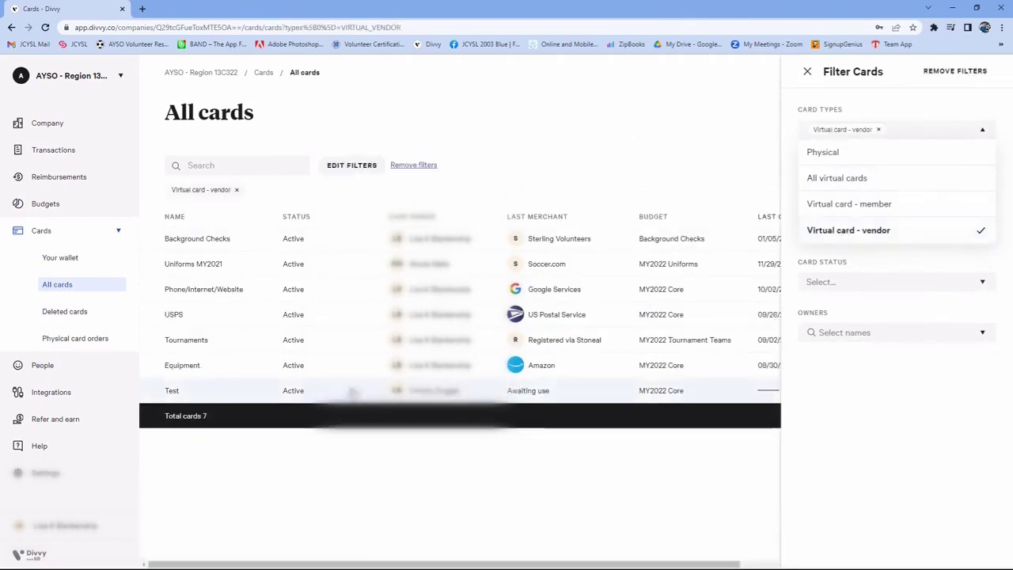
Close the card filters, open the Test vendor card from the filtered list and reveal its hidden card details
click(807, 72)
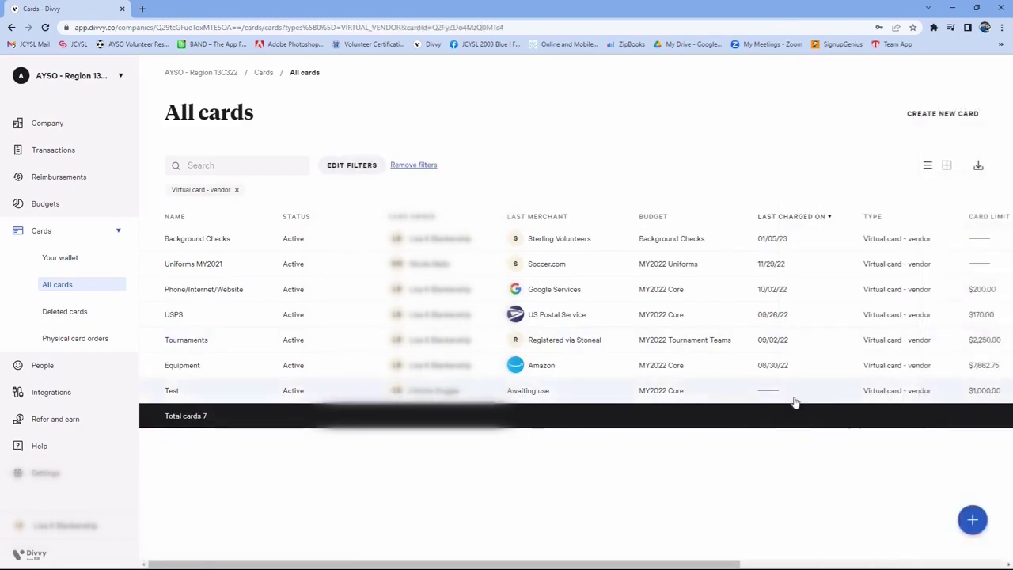
click(794, 396)
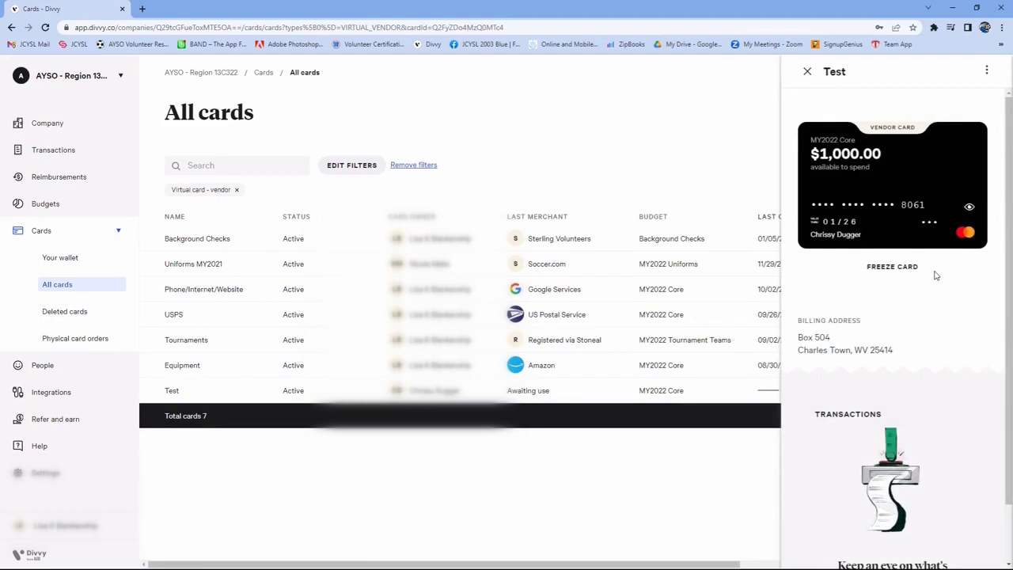
click(968, 209)
Open the Test card's edit settings to review its budget, limit and expiration, and return to the card without changing anything
click(986, 71)
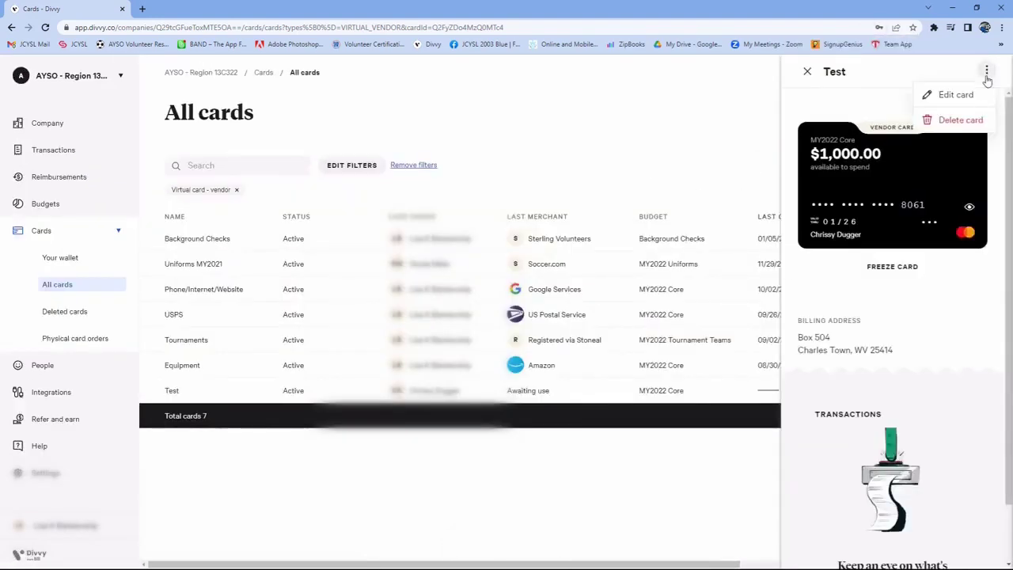
click(947, 101)
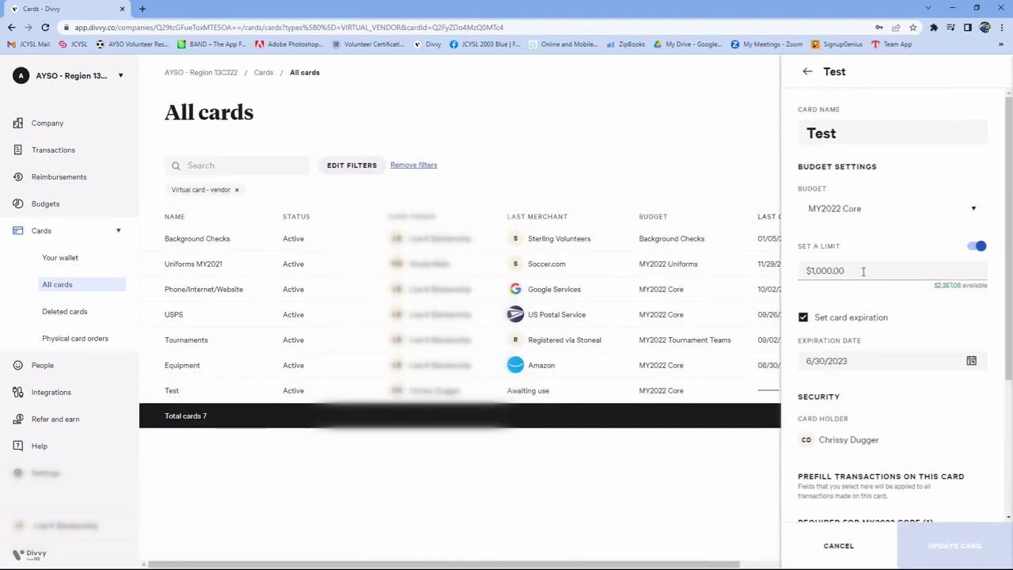
click(806, 72)
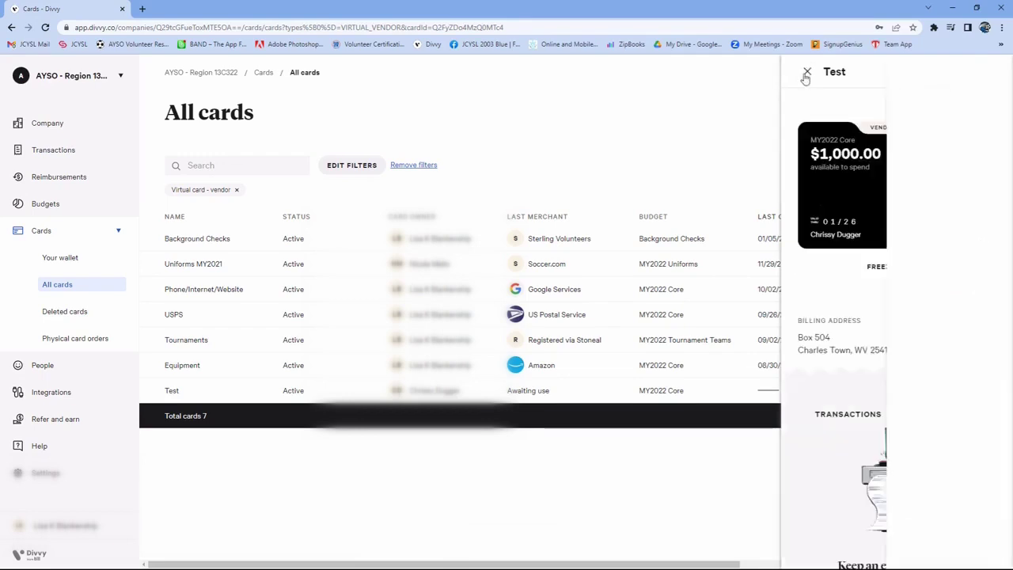
Delete the Test vendor card and confirm the deletion
click(986, 70)
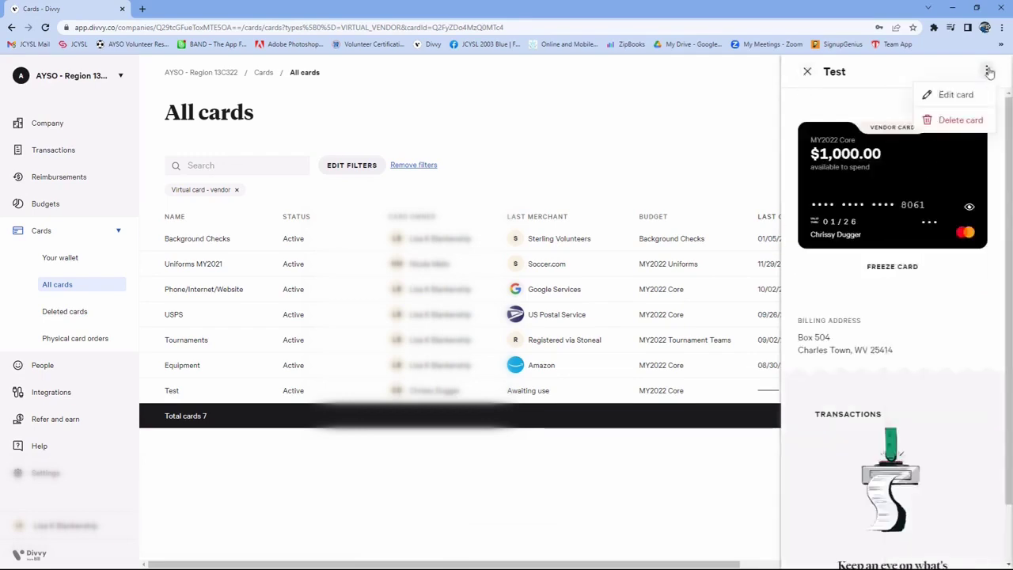
click(955, 121)
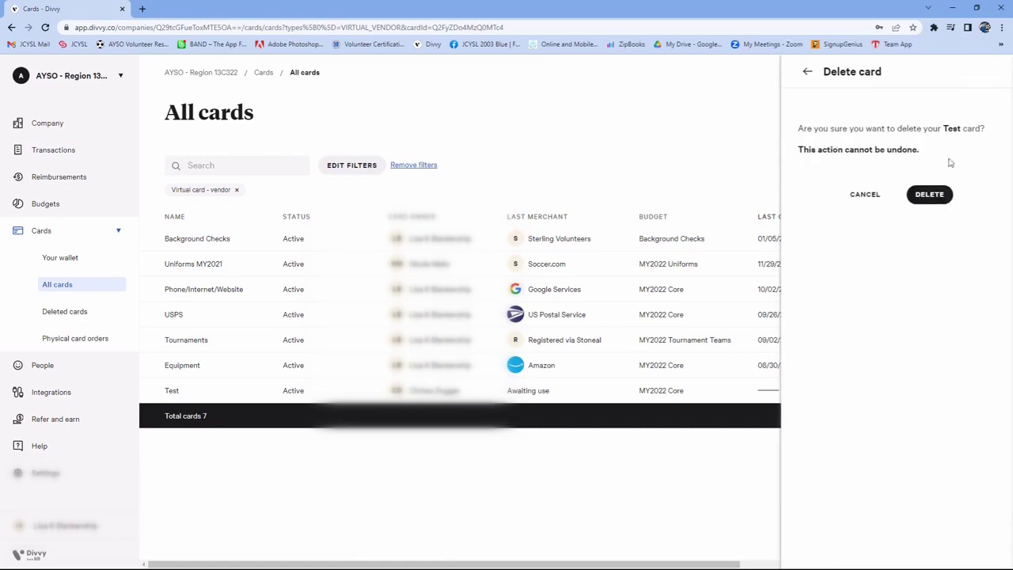
click(939, 196)
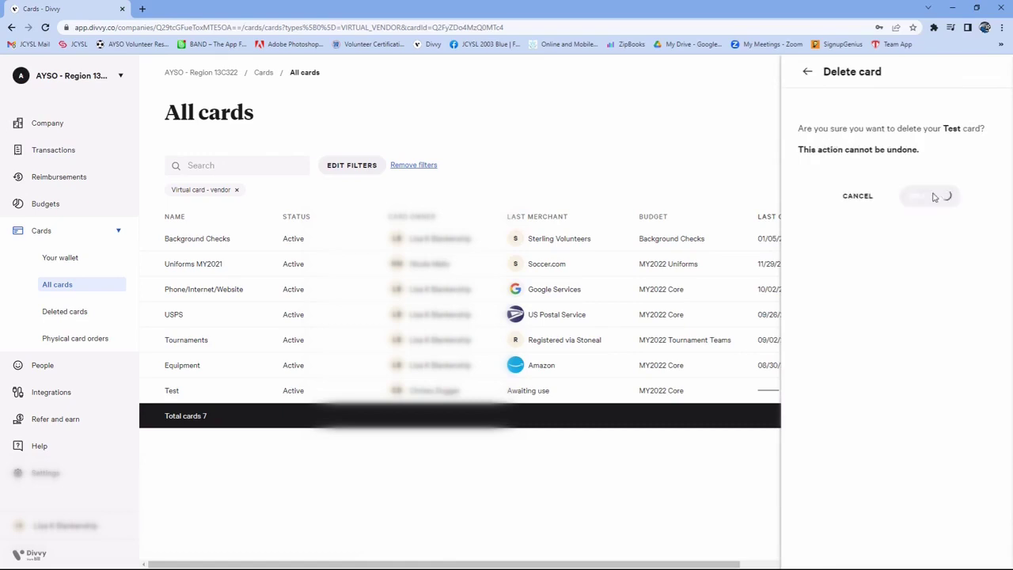